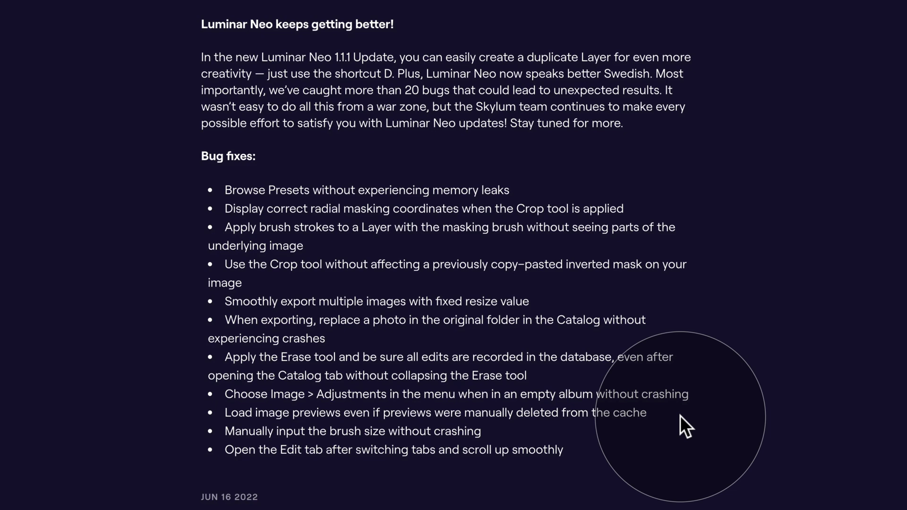
{"action": "scroll", "coordinate": [680, 415], "scroll_direction": "up", "scroll_amount": 5}
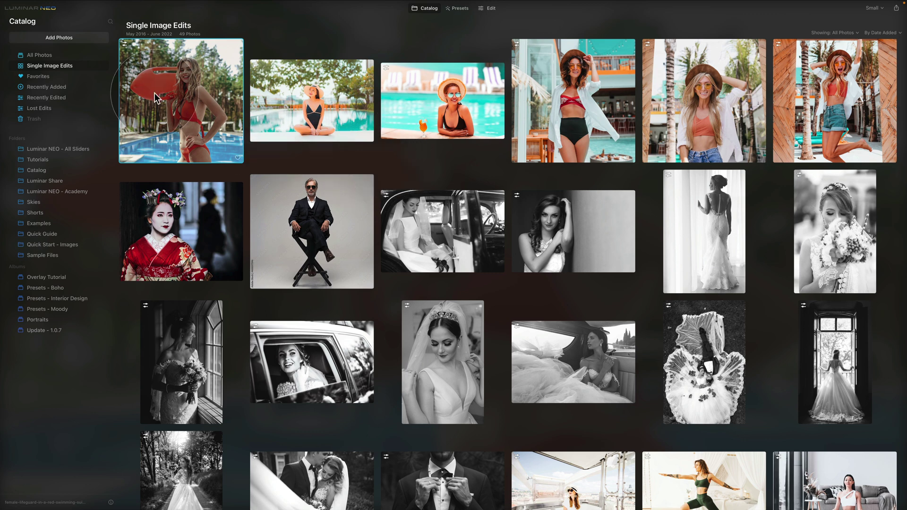
Step: Check for updates, install the Luminar Neo 1.1.1 update and relaunch the program
{"action": "mouse_move", "coordinate": [40, 1]}
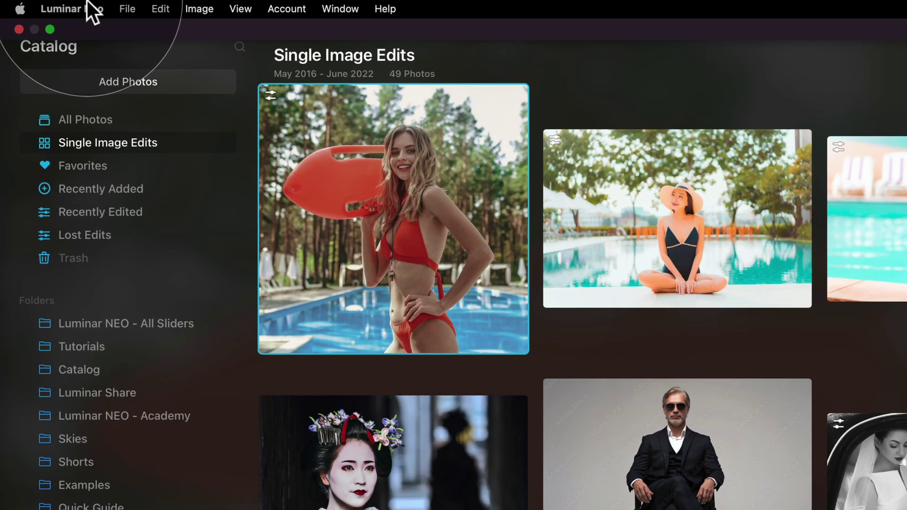
{"action": "left_click", "coordinate": [86, 2]}
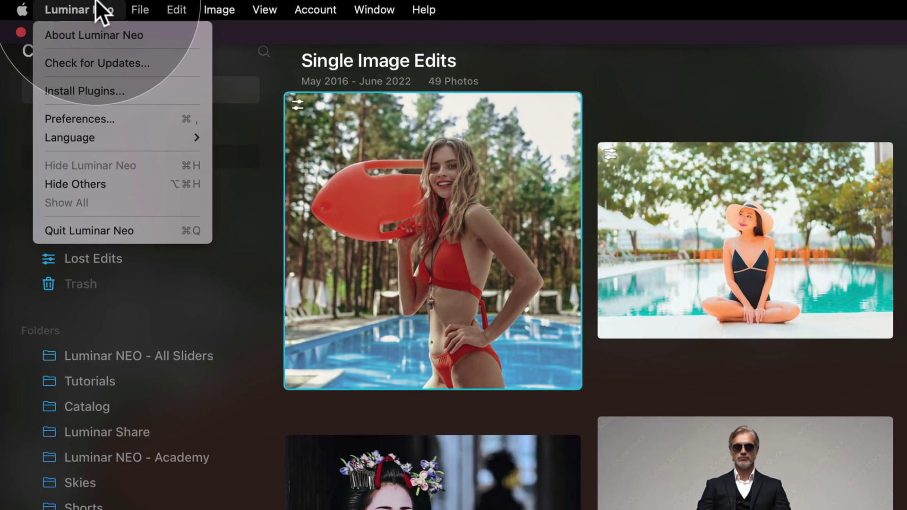
{"action": "left_click", "coordinate": [160, 62]}
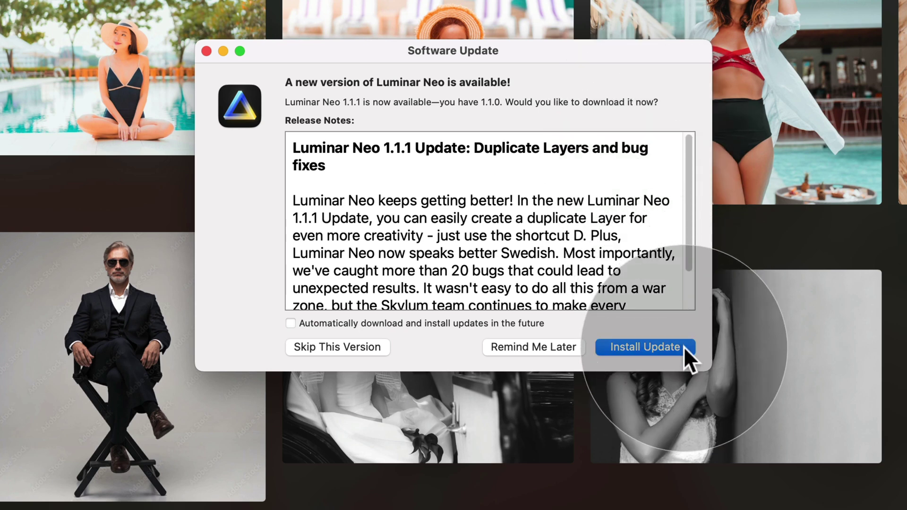
{"action": "left_click", "coordinate": [685, 346]}
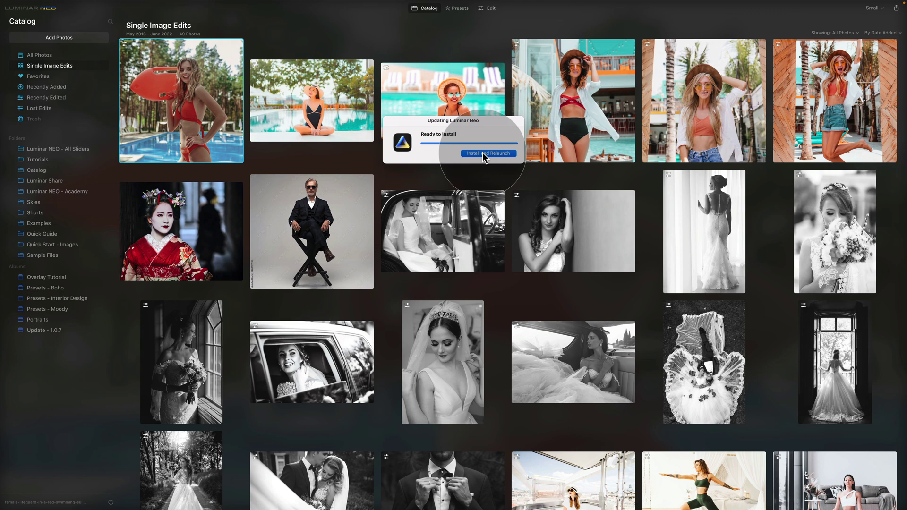
{"action": "left_click", "coordinate": [483, 153]}
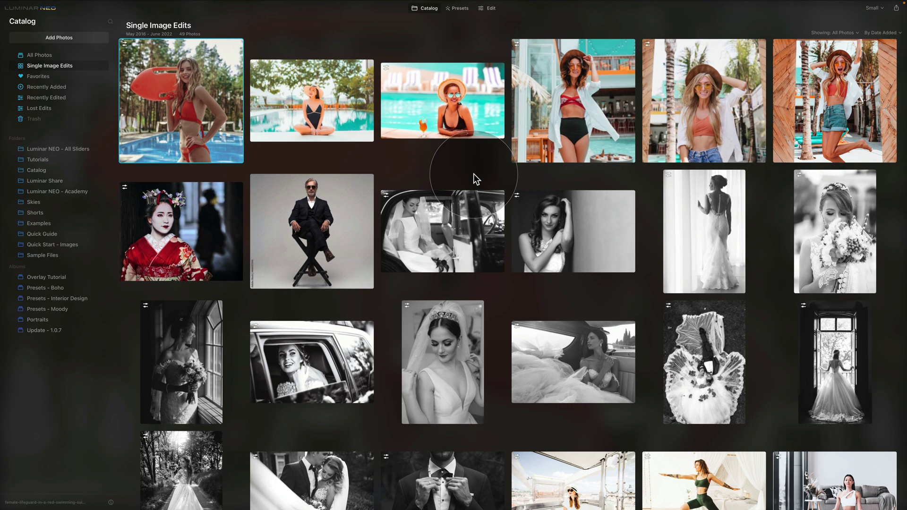
Step: View the installed program version in the About Luminar Neo information
{"action": "mouse_move", "coordinate": [41, 4]}
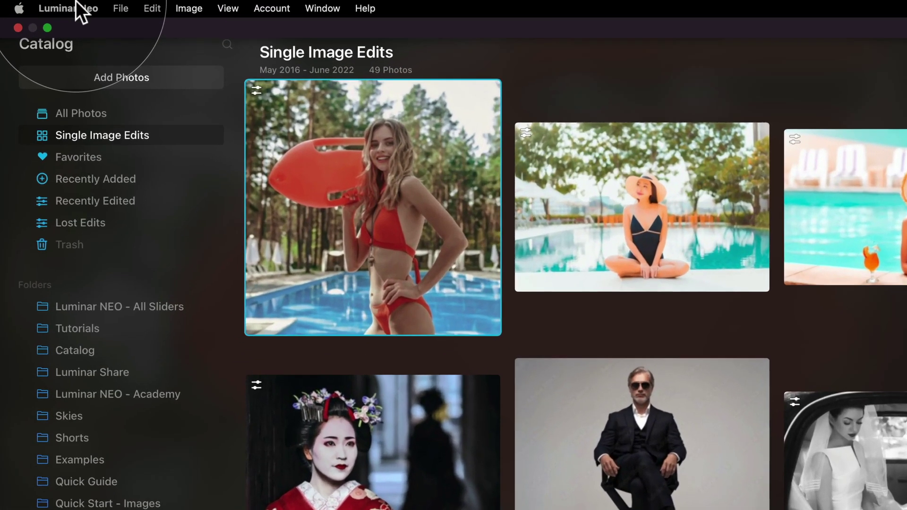
{"action": "left_click", "coordinate": [37, 4]}
{"action": "left_click", "coordinate": [150, 34]}
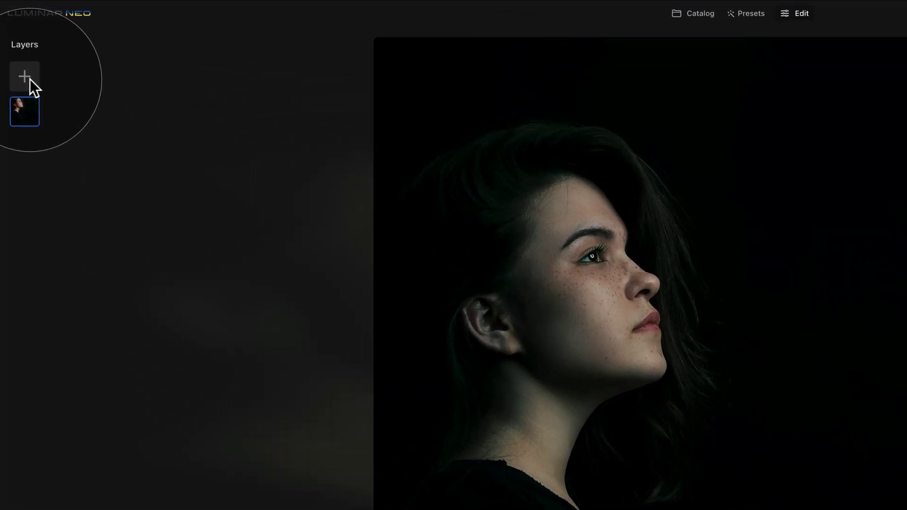
Step: Add the rainy window picture from My Images as a new layer above the portrait at 100 opacity
{"action": "left_click", "coordinate": [30, 78]}
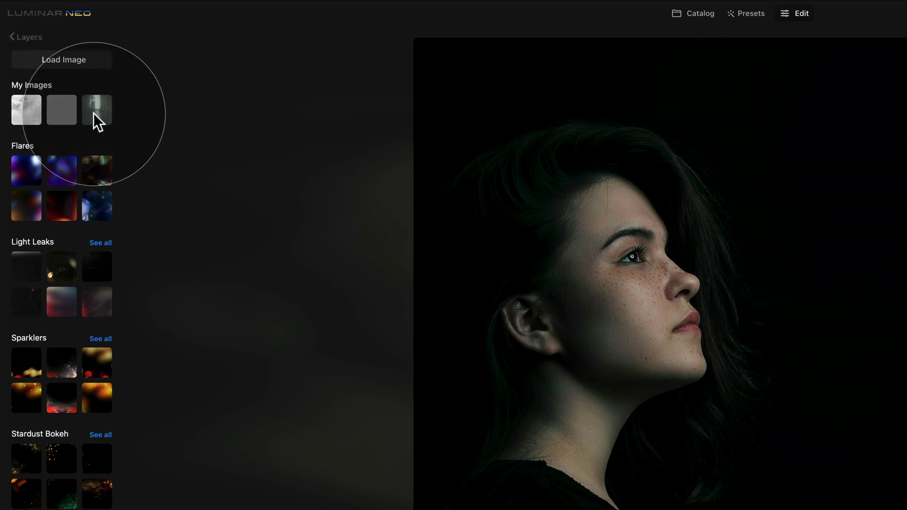
{"action": "left_click", "coordinate": [94, 113]}
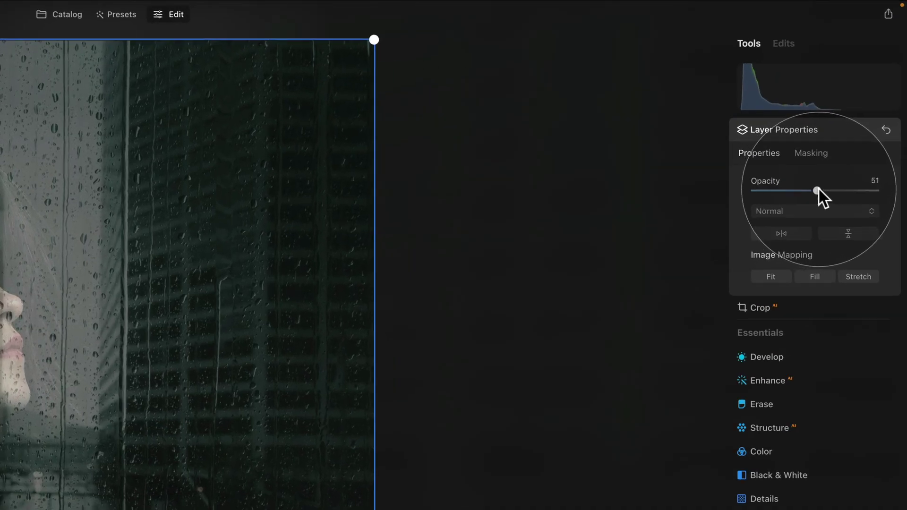
{"action": "left_click_drag", "start_coordinate": [856, 108], "coordinate": [899, 110]}
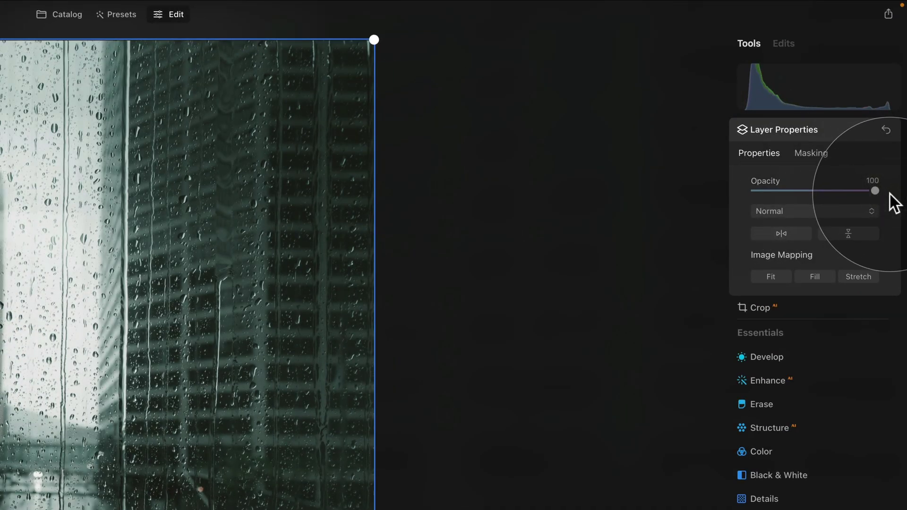
Step: Set the rainy window layer's blend mode to Screen and its opacity to 90
{"action": "left_click", "coordinate": [846, 211]}
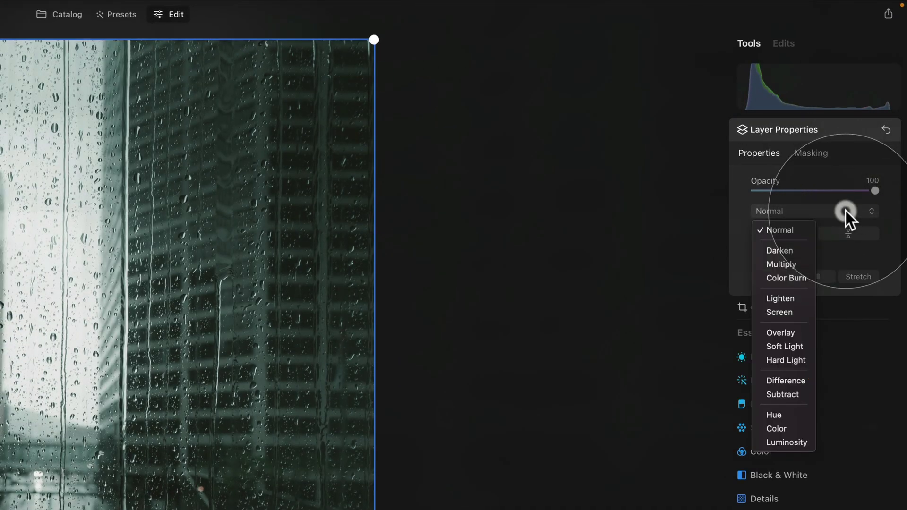
{"action": "left_click", "coordinate": [799, 313]}
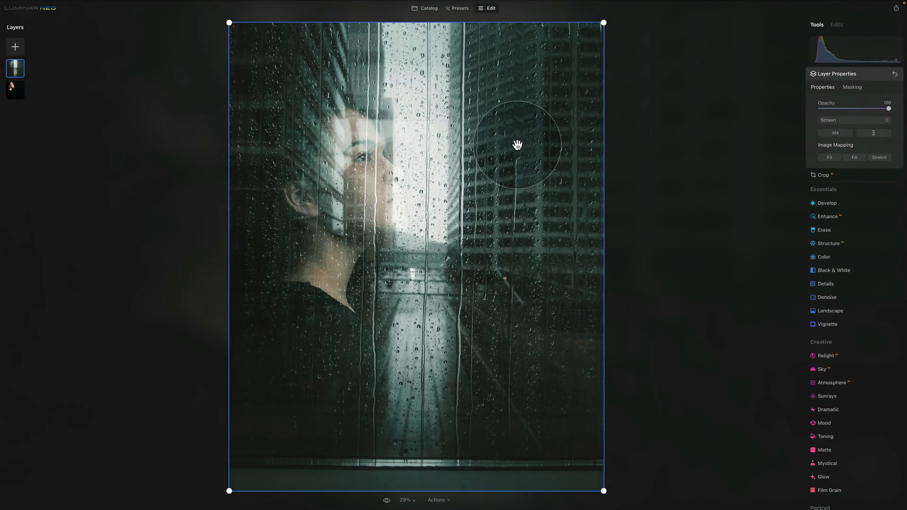
{"action": "left_click_drag", "start_coordinate": [889, 109], "coordinate": [883, 108]}
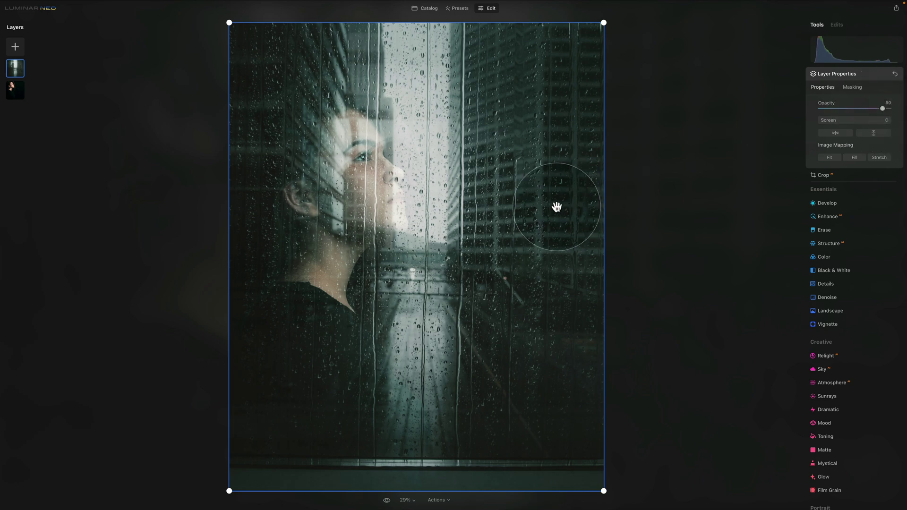
Step: Mirror the rainy window layer horizontally and enlarge, move and slightly rotate it so its bright gap sits beside the woman's face
{"action": "left_click", "coordinate": [837, 134]}
{"action": "left_click_drag", "start_coordinate": [603, 23], "coordinate": [769, 5]}
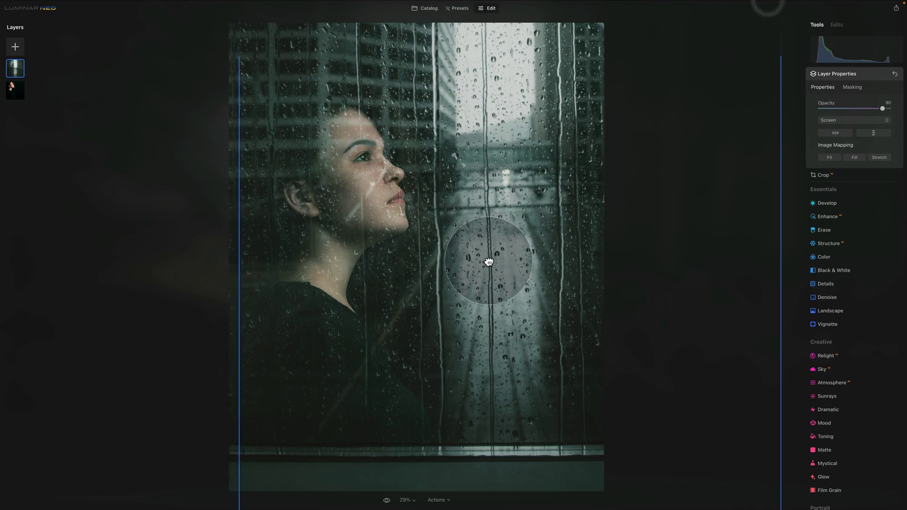
{"action": "left_click_drag", "start_coordinate": [487, 260], "coordinate": [469, 305]}
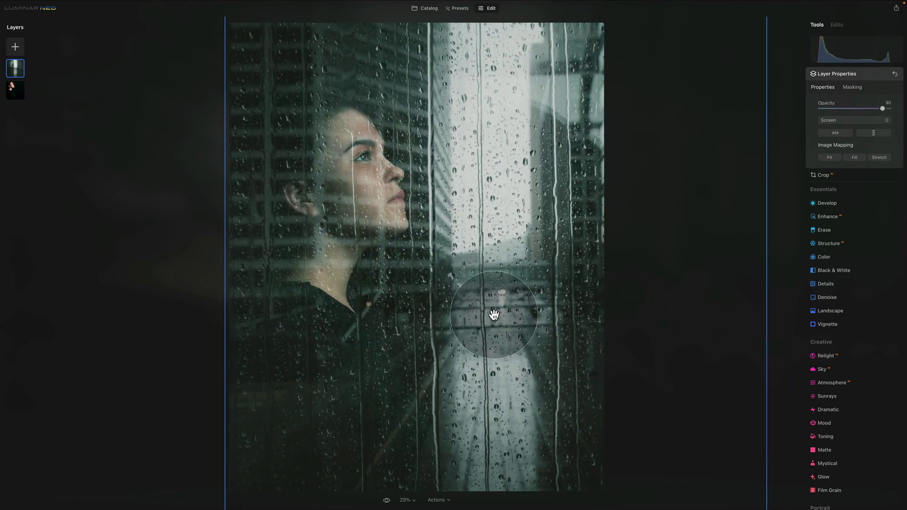
{"action": "left_click_drag", "start_coordinate": [777, 158], "coordinate": [770, 155]}
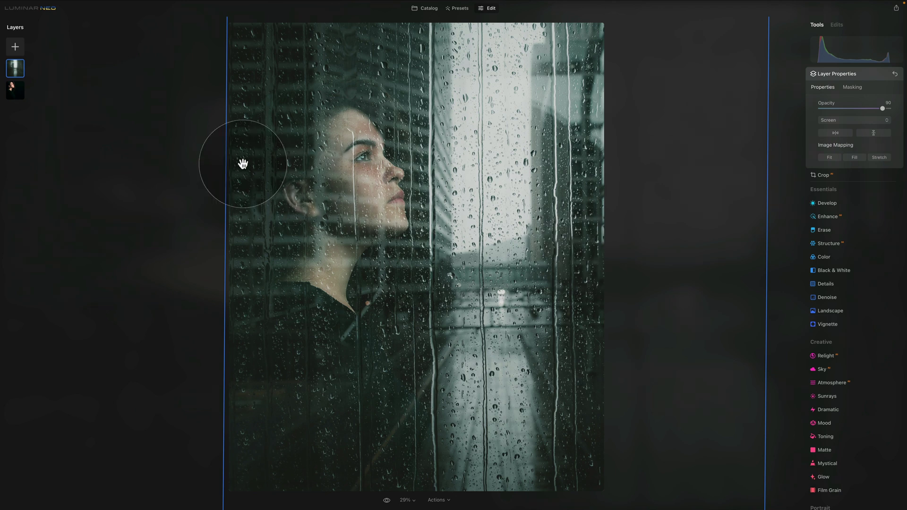
Step: Duplicate the rainy window layer and give the copy the Multiply blend mode at 20 opacity
{"action": "left_click", "coordinate": [19, 69]}
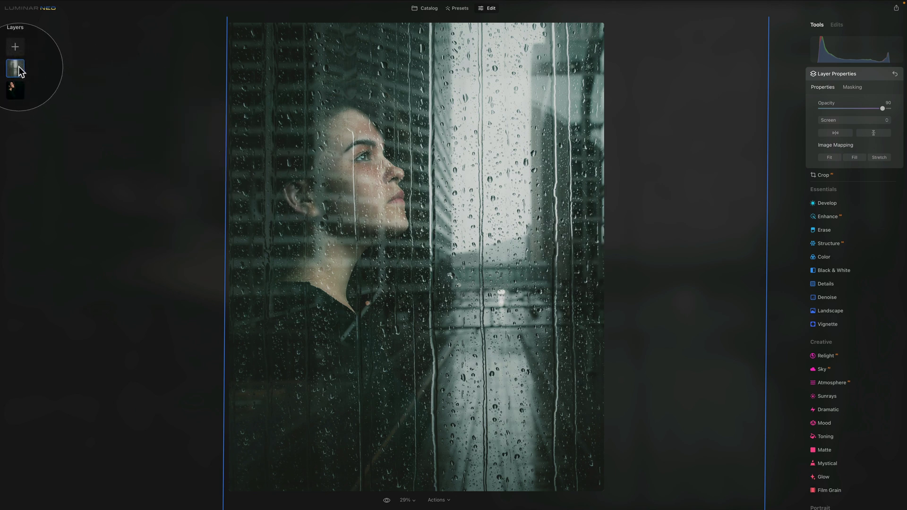
{"action": "key", "text": "super+d"}
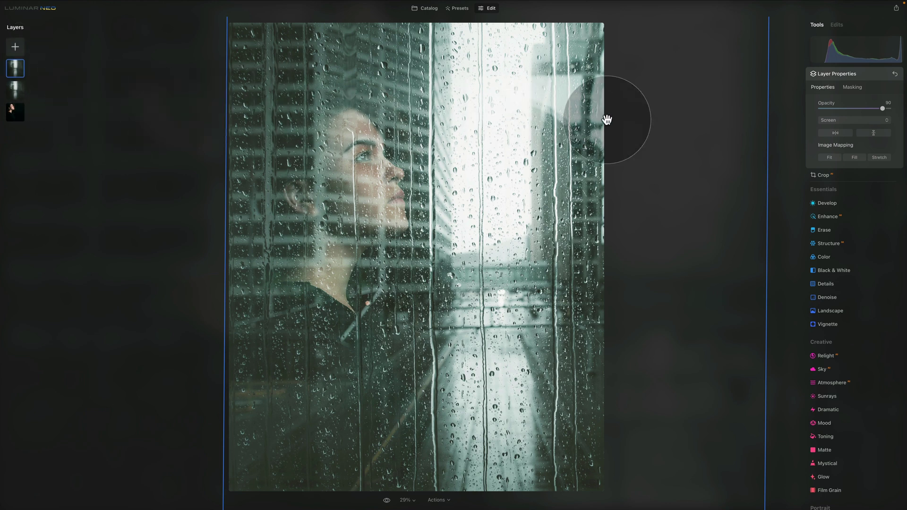
{"action": "left_click", "coordinate": [846, 120]}
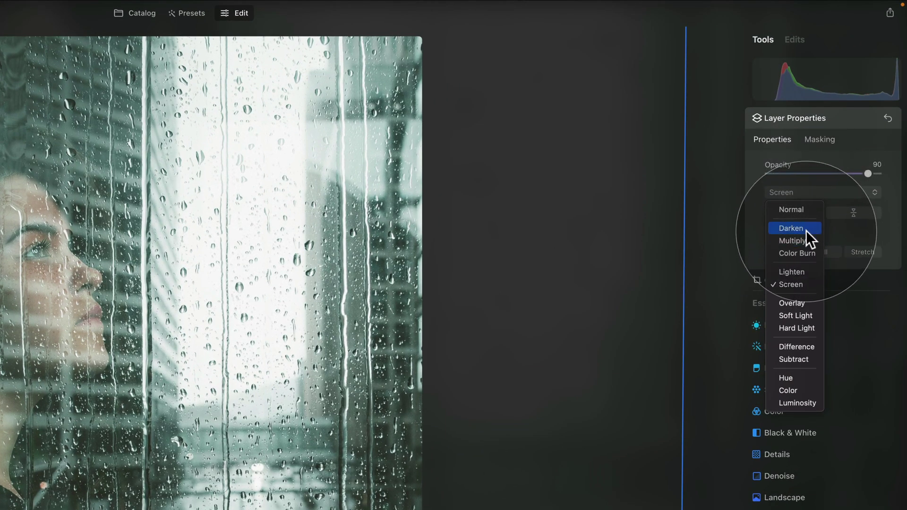
{"action": "left_click", "coordinate": [806, 229]}
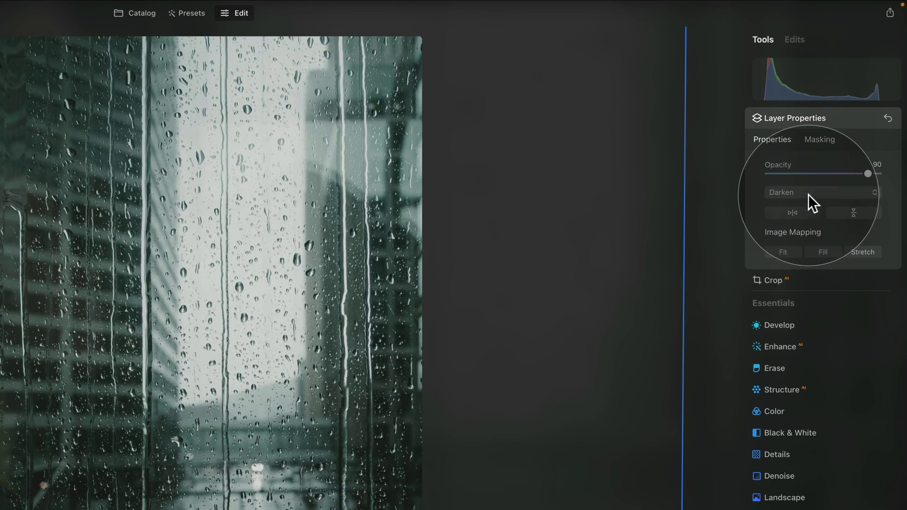
{"action": "left_click", "coordinate": [809, 195]}
{"action": "left_click", "coordinate": [809, 239]}
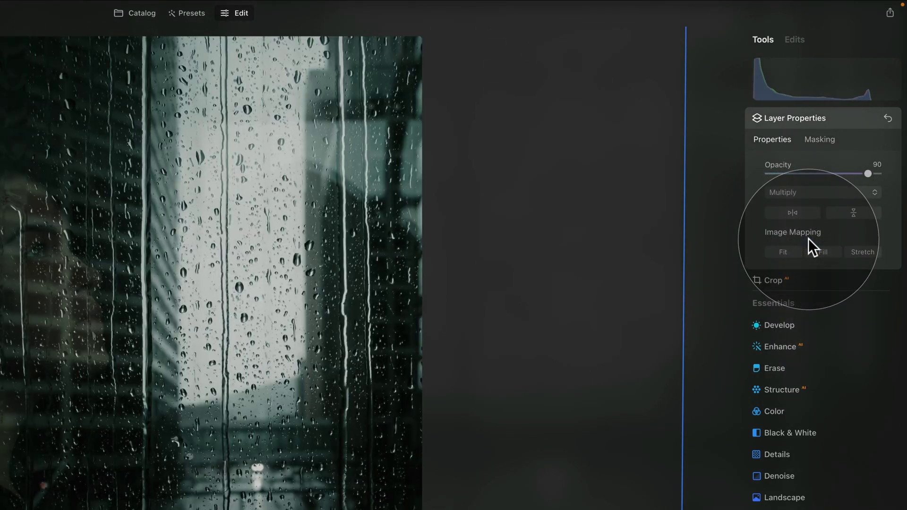
{"action": "left_click_drag", "start_coordinate": [868, 173], "coordinate": [811, 144]}
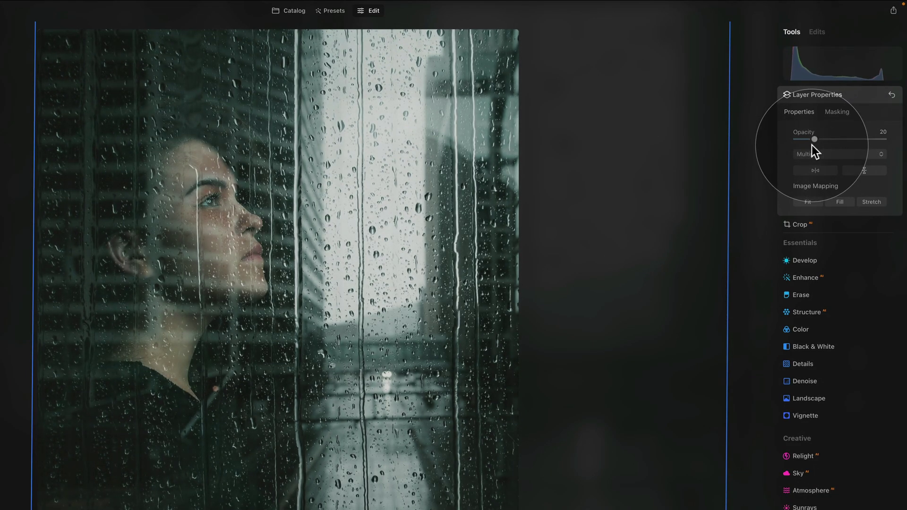
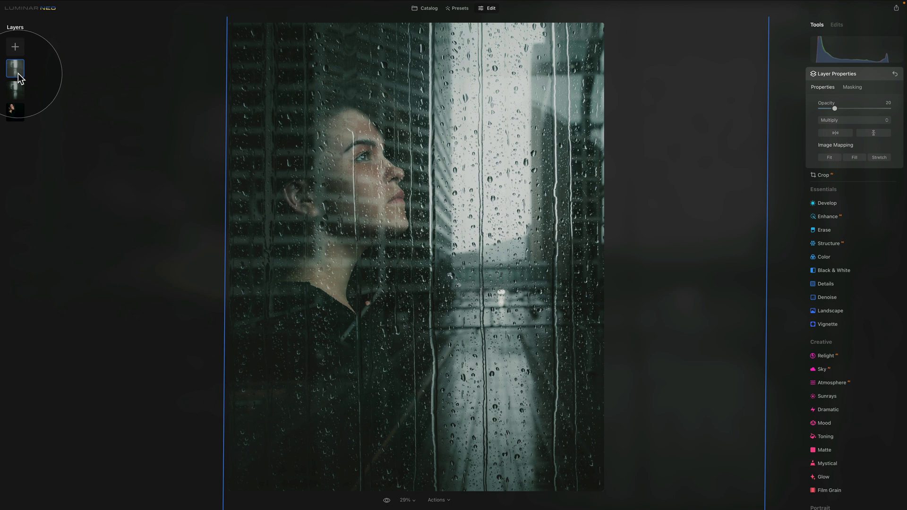
Step: Open the masking brush for the duplicated layer and toggle between Erase and Paint, ending in Paint mode
{"action": "left_click", "coordinate": [852, 88]}
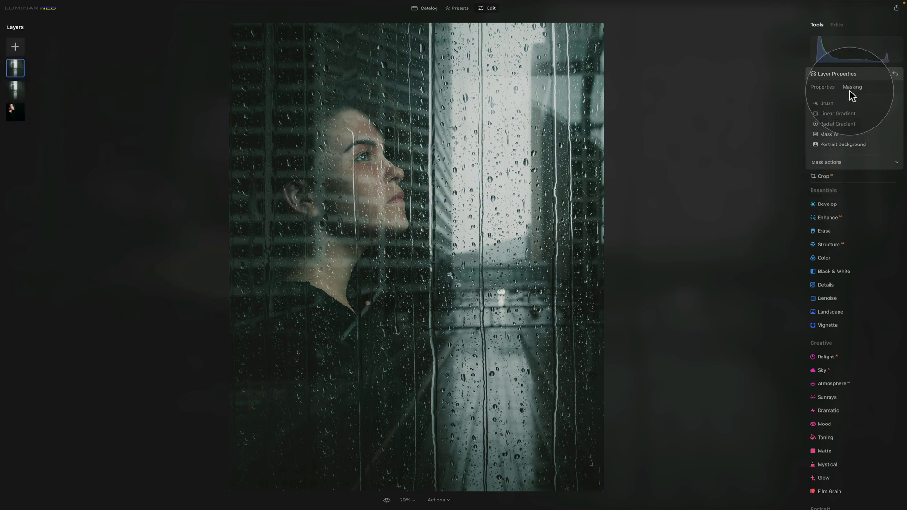
{"action": "left_click", "coordinate": [829, 103]}
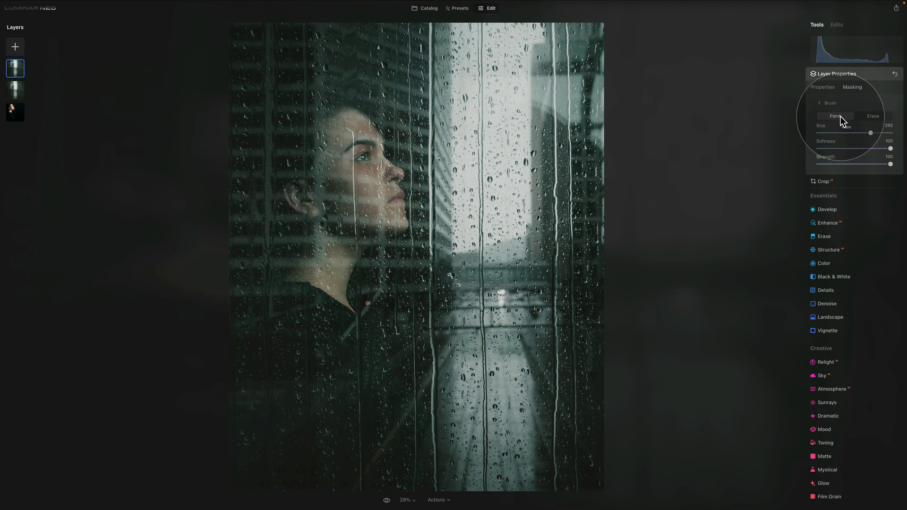
{"action": "left_click", "coordinate": [873, 116]}
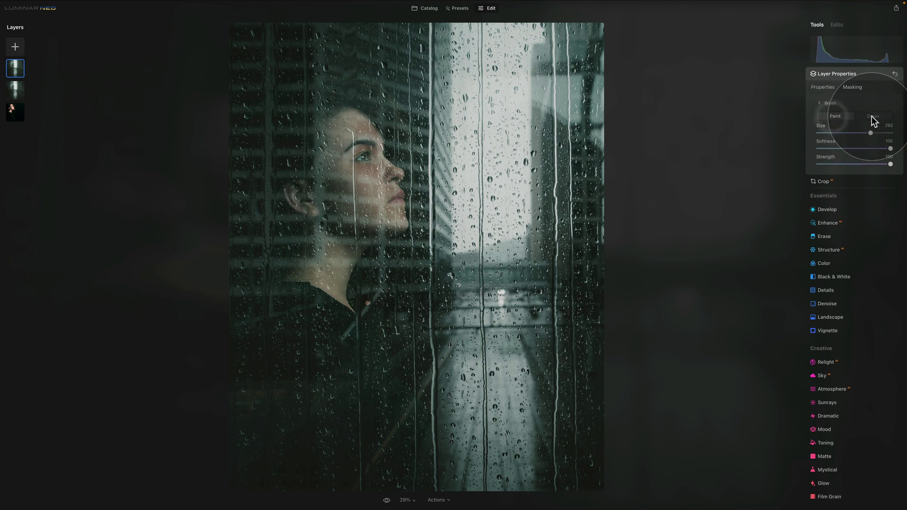
{"action": "left_click", "coordinate": [831, 116]}
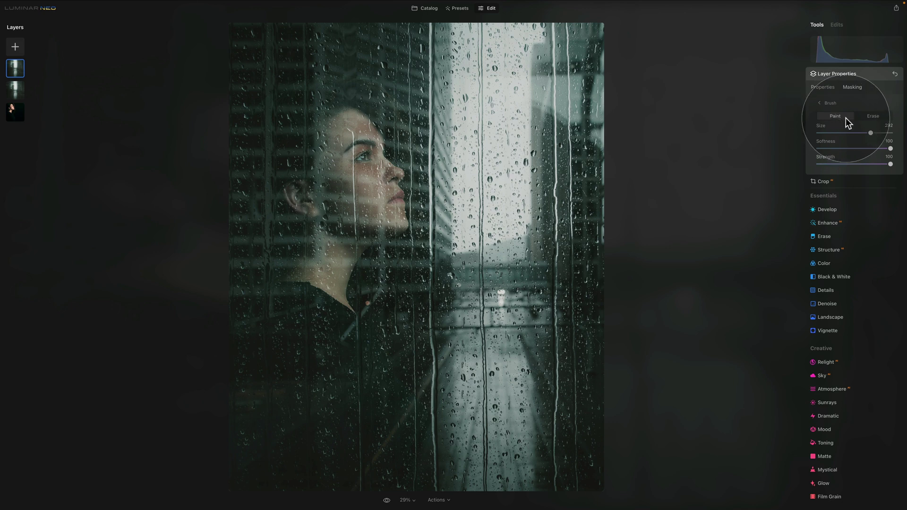
{"action": "key", "text": "x"}
{"action": "key", "text": "x"}
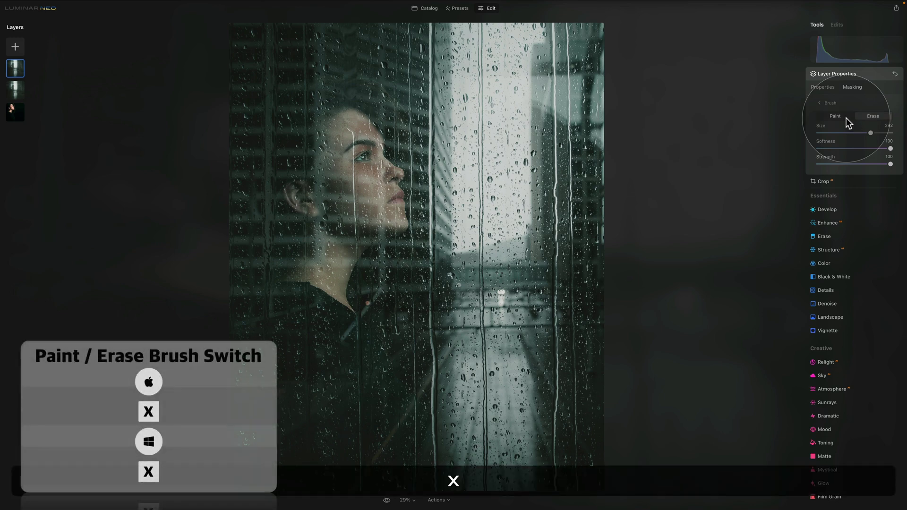
{"action": "key", "text": "x"}
{"action": "key", "text": "x"}
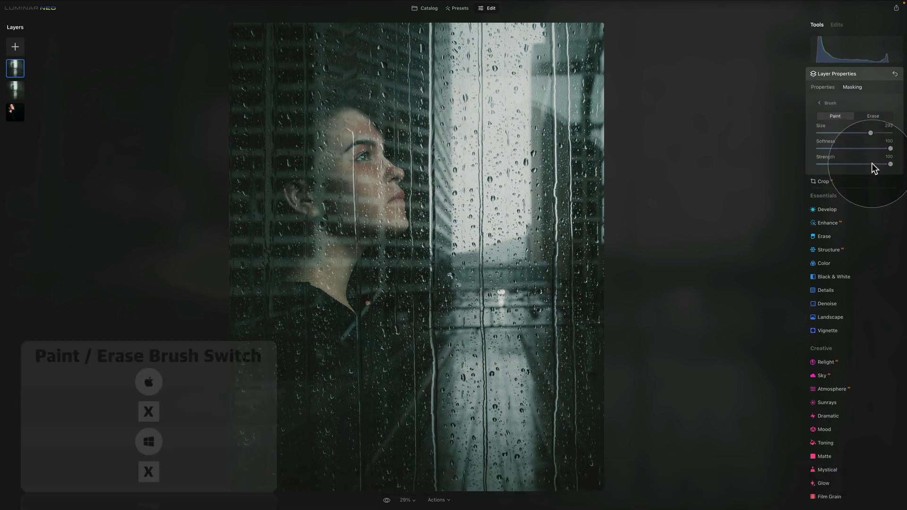
Step: Erase the duplicated layer along the bright gap between the buildings, and brush over the image in Paint mode at size 292
{"action": "key", "text": "x"}
{"action": "mouse_move", "coordinate": [418, 75]}
{"action": "left_mouse_down"}
{"action": "mouse_move", "coordinate": [486, 197]}
{"action": "mouse_move", "coordinate": [489, 81]}
{"action": "mouse_move", "coordinate": [480, 328]}
{"action": "mouse_move", "coordinate": [453, 310]}
{"action": "mouse_move", "coordinate": [468, 450]}
{"action": "mouse_move", "coordinate": [516, 214]}
{"action": "mouse_move", "coordinate": [385, 243]}
{"action": "mouse_move", "coordinate": [351, 151]}
{"action": "mouse_move", "coordinate": [476, 276]}
{"action": "left_mouse_up"}
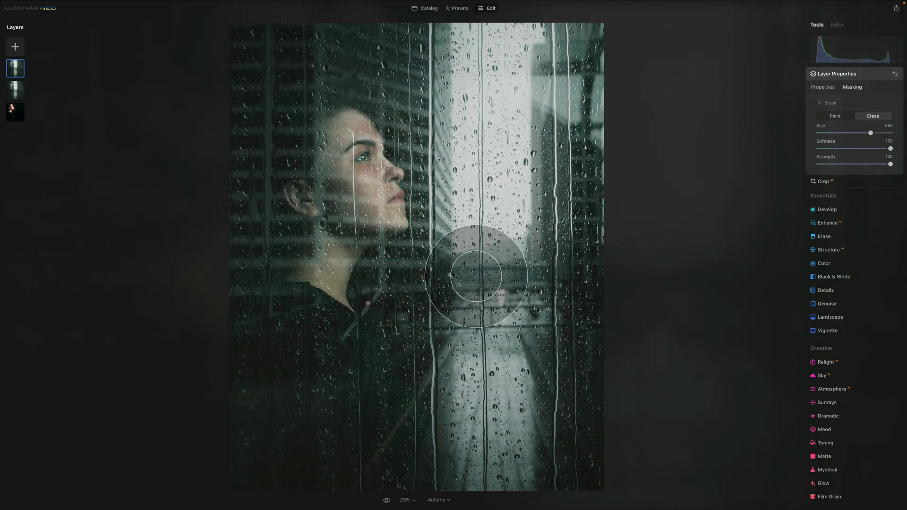
{"action": "key", "text": "x"}
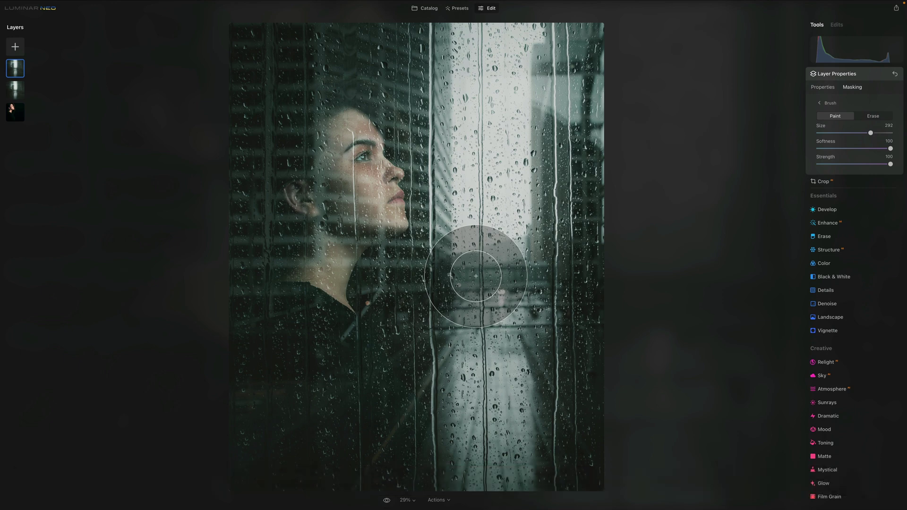
{"action": "mouse_move", "coordinate": [366, 129]}
{"action": "left_mouse_down"}
{"action": "mouse_move", "coordinate": [367, 170]}
{"action": "mouse_move", "coordinate": [356, 131]}
{"action": "mouse_move", "coordinate": [335, 295]}
{"action": "mouse_move", "coordinate": [323, 178]}
{"action": "mouse_move", "coordinate": [324, 224]}
{"action": "left_mouse_up"}
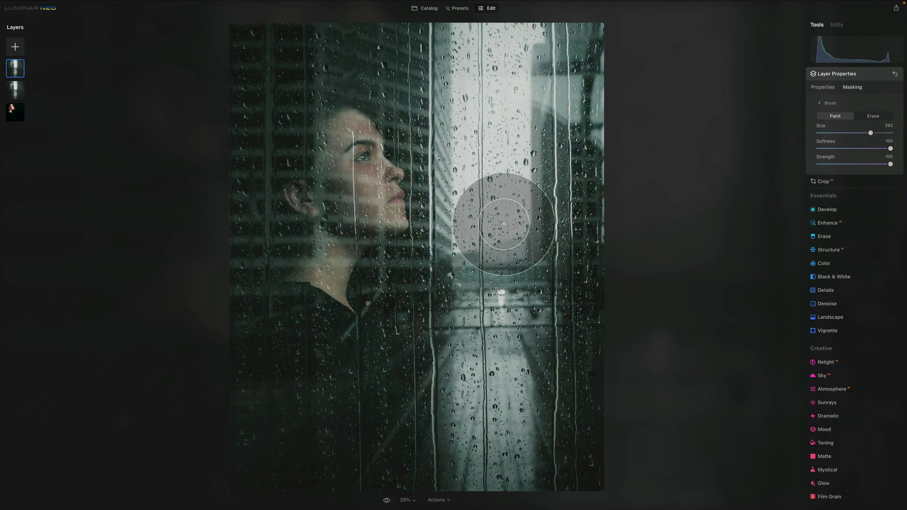